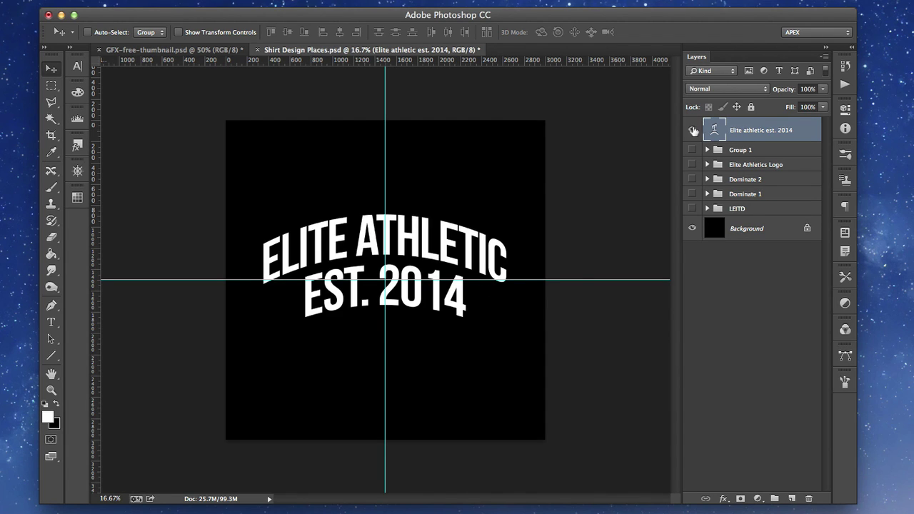
Hide the Elite athletic text and the Elite Athletics, Dominate 1, Dominate 2 and LEITD designs, then add empty Layer 7.
left_click(692, 130)
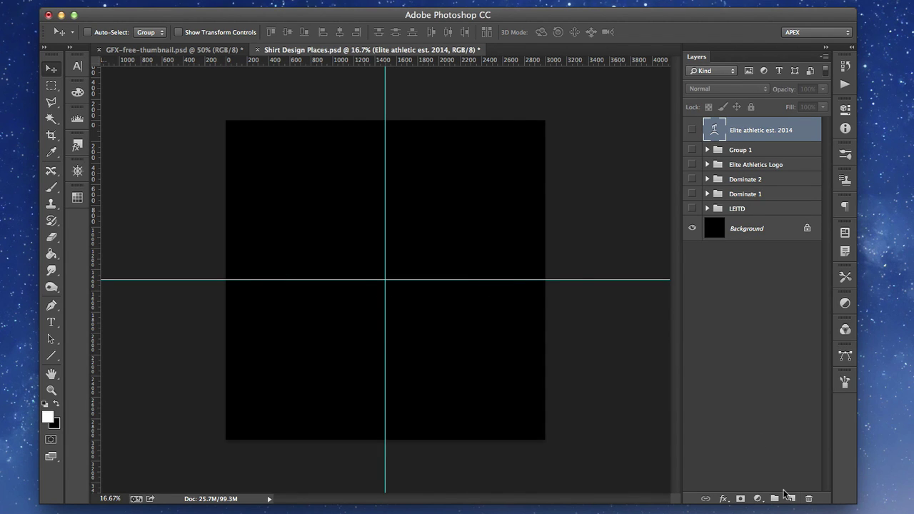
left_click(692, 165)
left_click(692, 165)
left_click(692, 194)
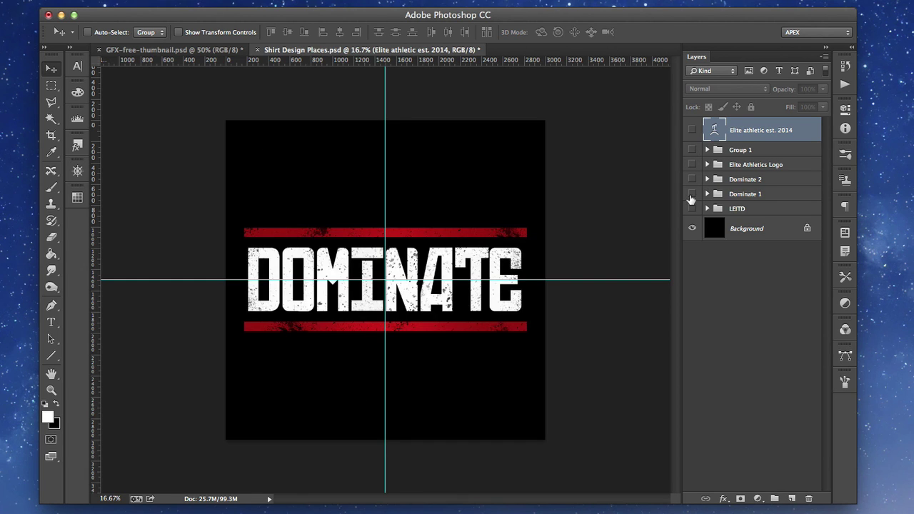
left_click(692, 194)
left_click(692, 180)
left_click(692, 180)
left_click(693, 208)
left_click(692, 210)
left_click(791, 498)
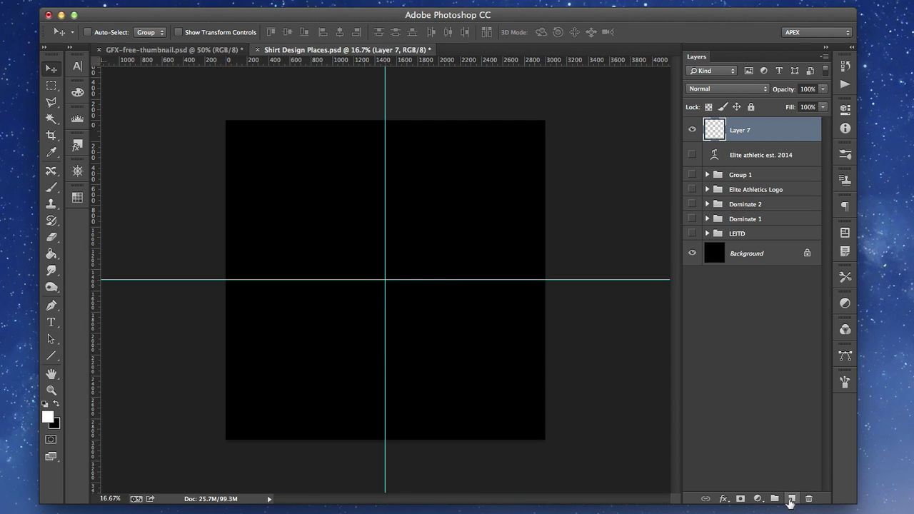
key("t")
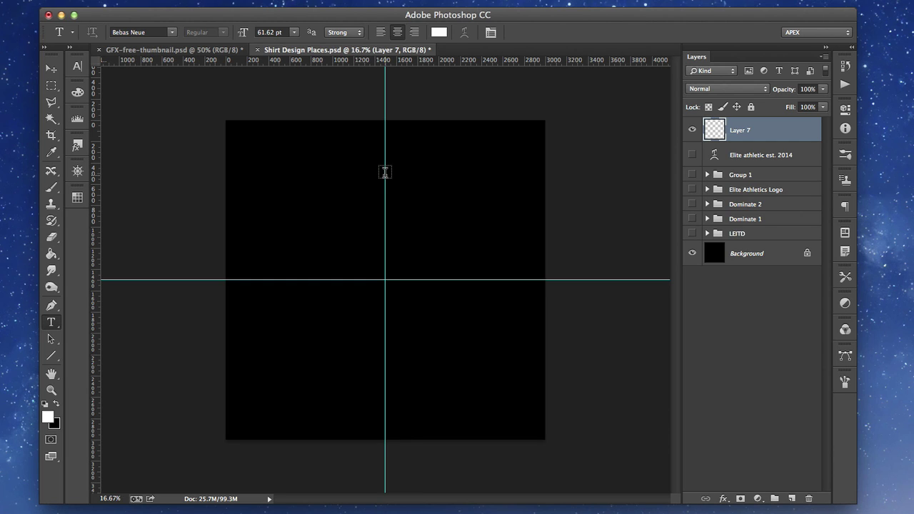
Type two-line 'WILLIAM HADDOCK' / 'EST. 1996' text on the vertical guide and compare it with the Elite athletic text.
left_click(384, 172)
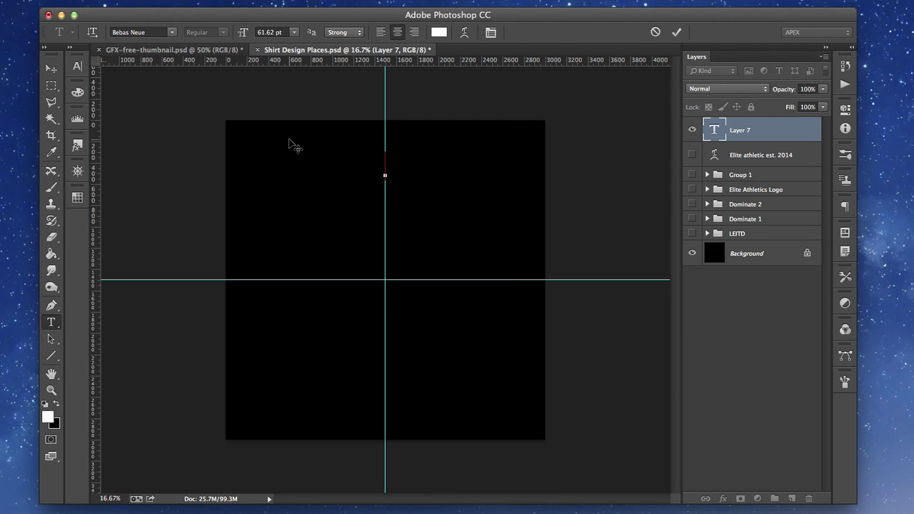
type("WILL ")
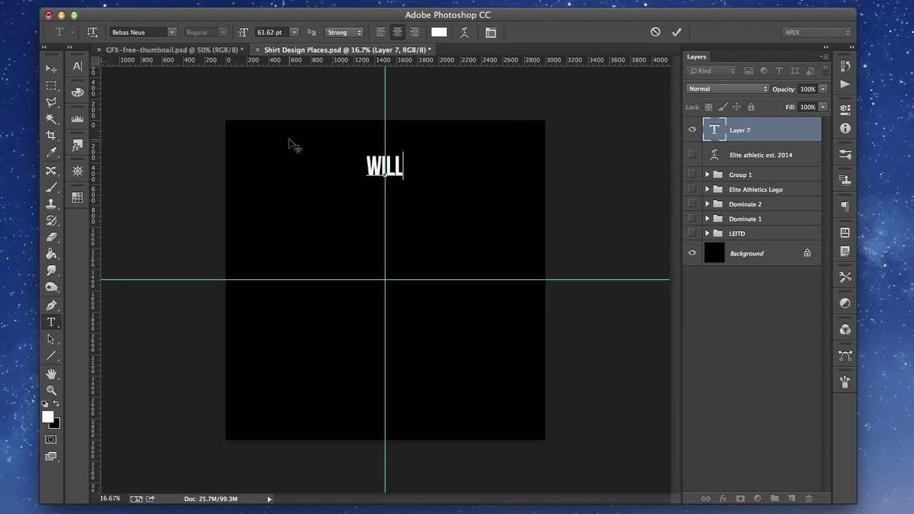
type("IAM ")
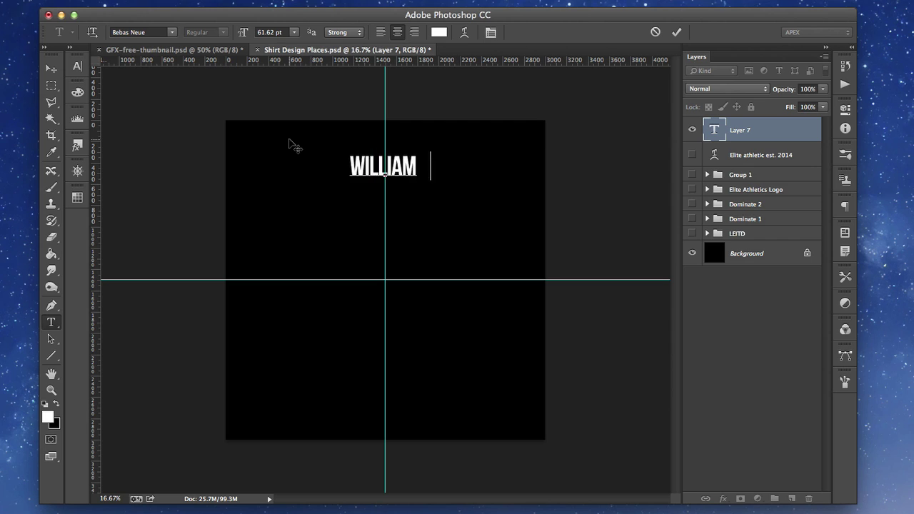
type("HADDOCKEST")
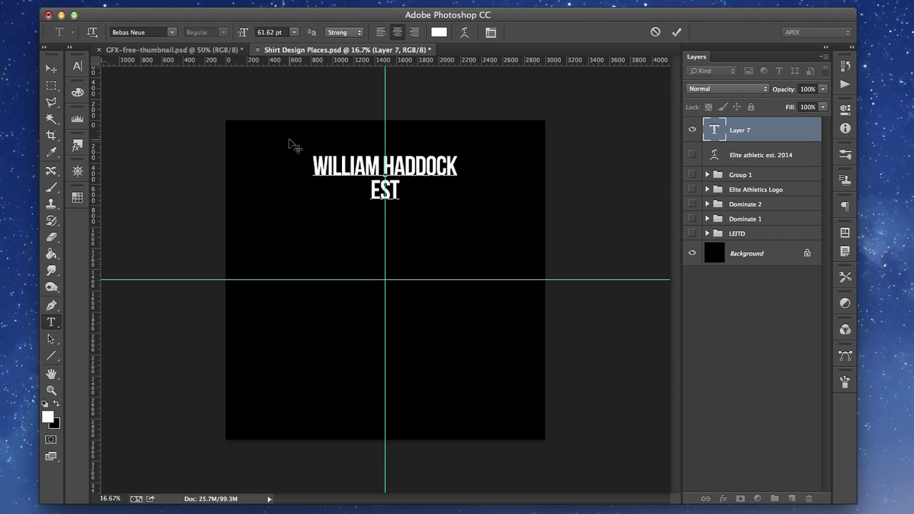
type(". 1996")
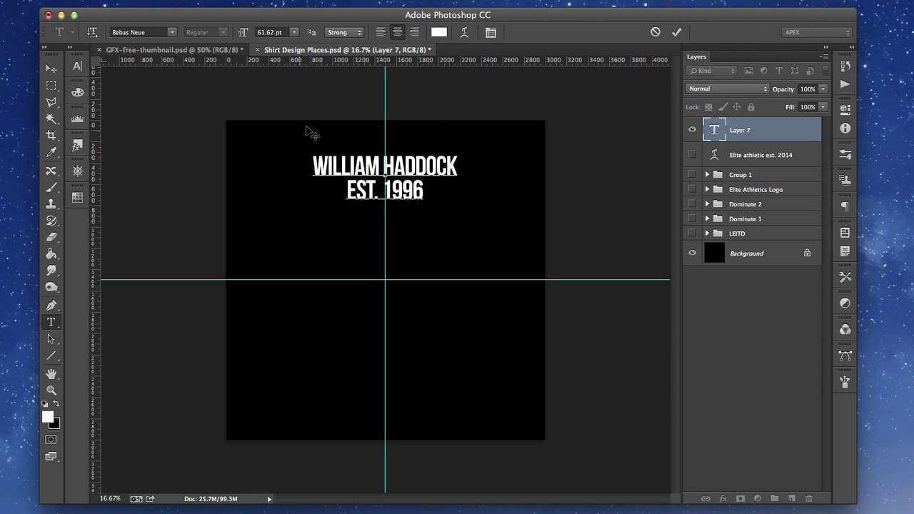
left_click(675, 34)
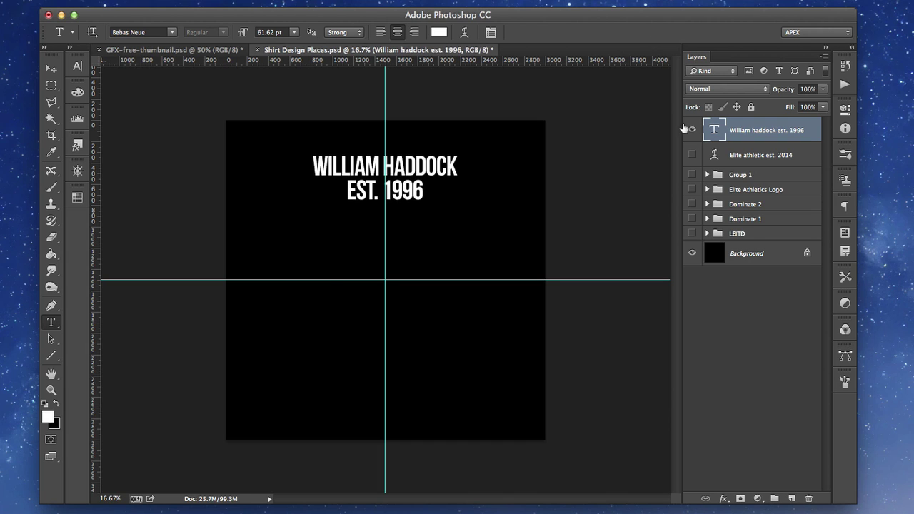
left_click(692, 129)
left_click(693, 155)
left_click(692, 155)
left_click(692, 129)
Move the text down toward the canvas centre and enlarge it with Free Transform.
key("v")
left_click_drag(428, 182, 415, 230)
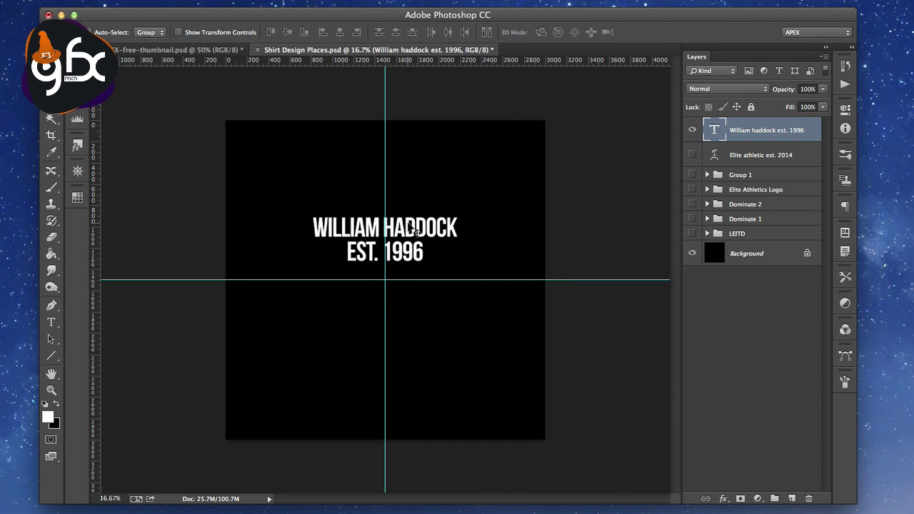
key("ctrl+t")
left_click_drag(472, 200, 488, 187)
key("Return")
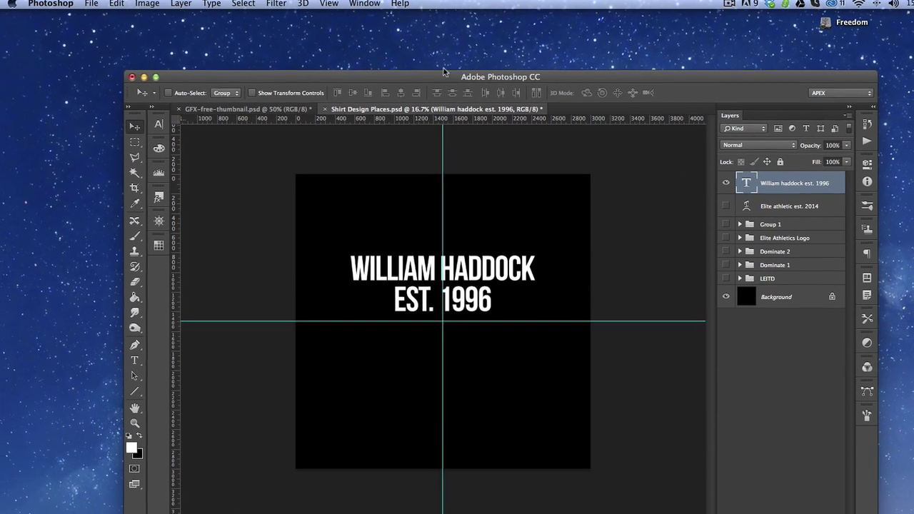
left_click(166, 0)
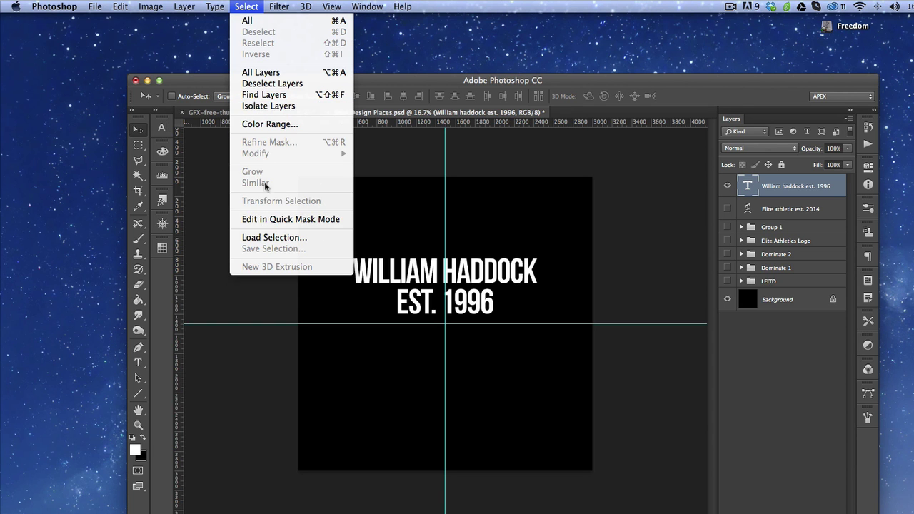
mouse_move(215, 6)
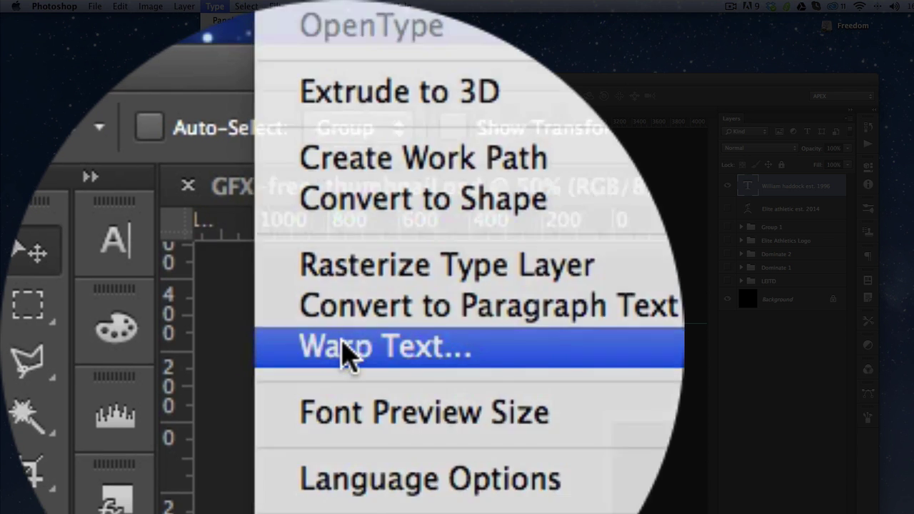
left_click(226, 156)
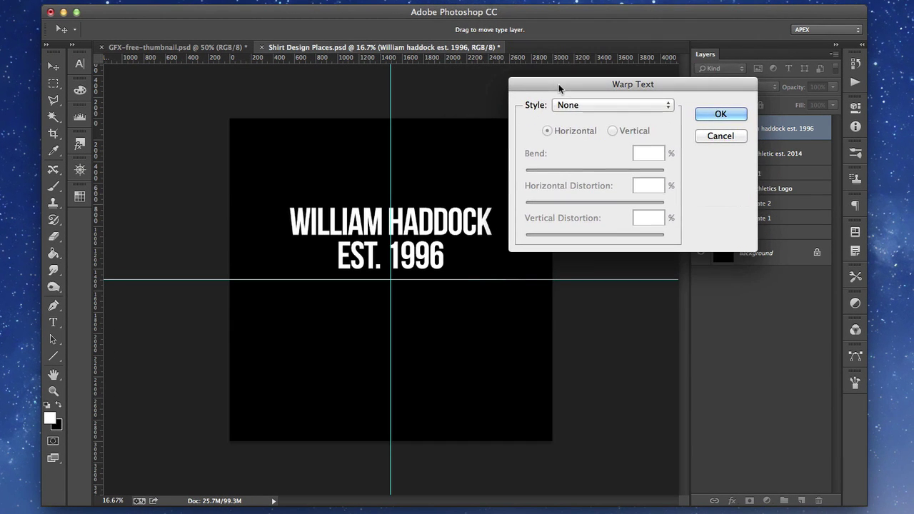
left_click(570, 105)
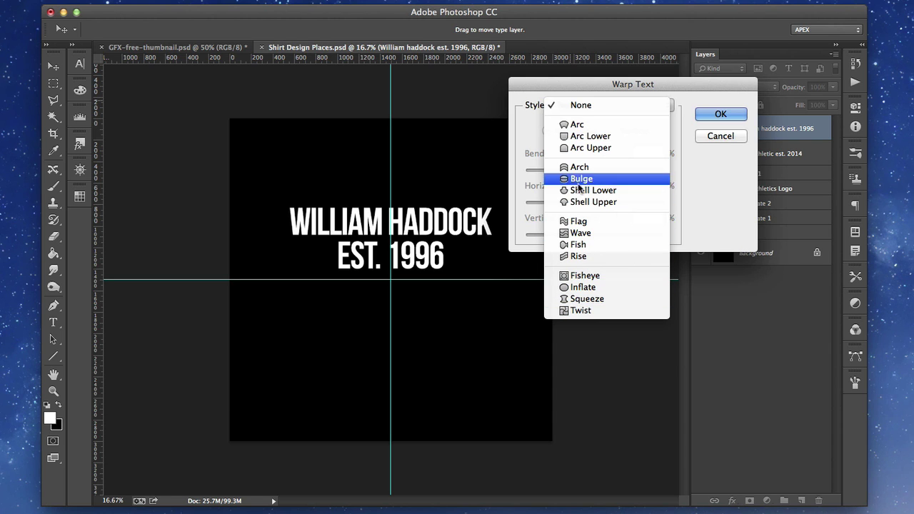
left_click(733, 138)
left_click(720, 136)
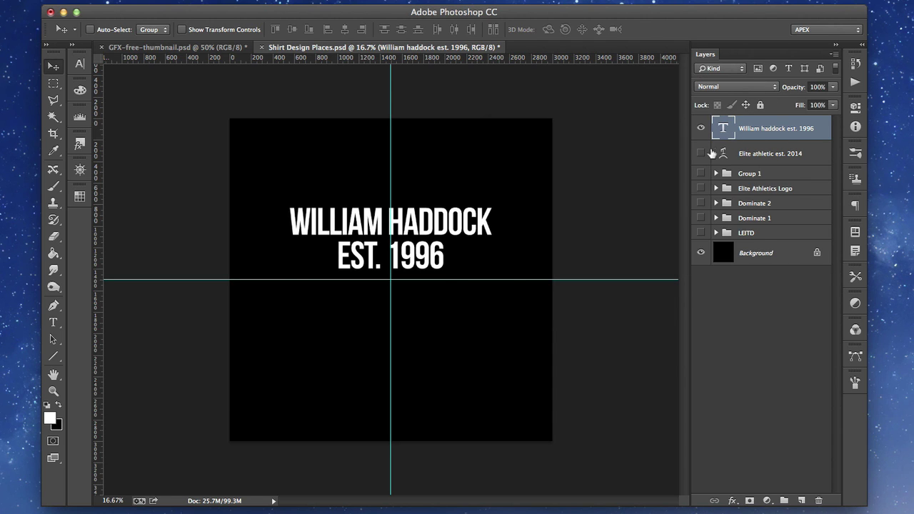
Compare against the Elite athletic text, then give the text an Arch warp style.
left_click(701, 153)
left_click(700, 129)
left_click(701, 130)
left_click(700, 153)
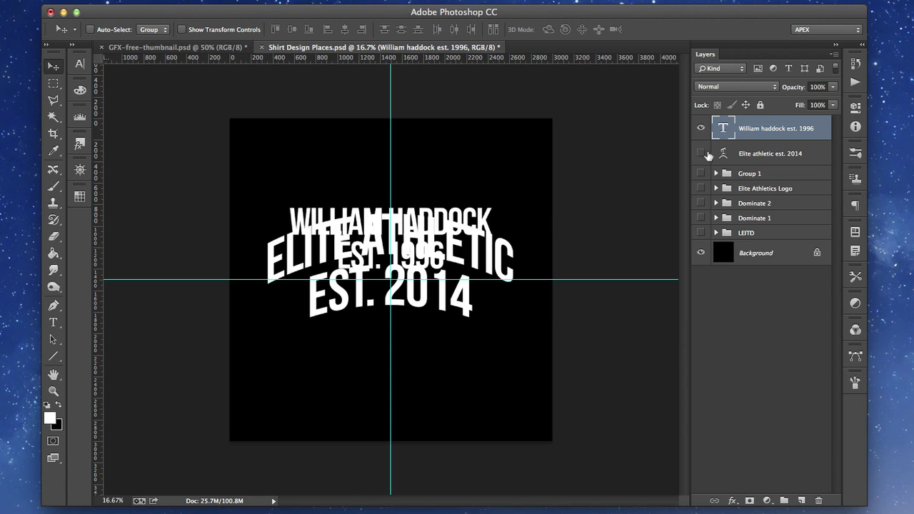
left_click(143, 0)
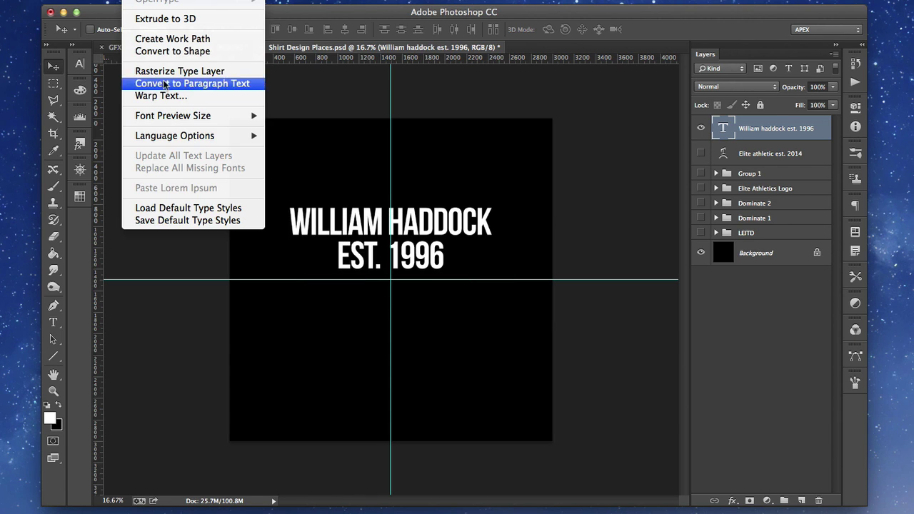
left_click(205, 92)
left_click(584, 100)
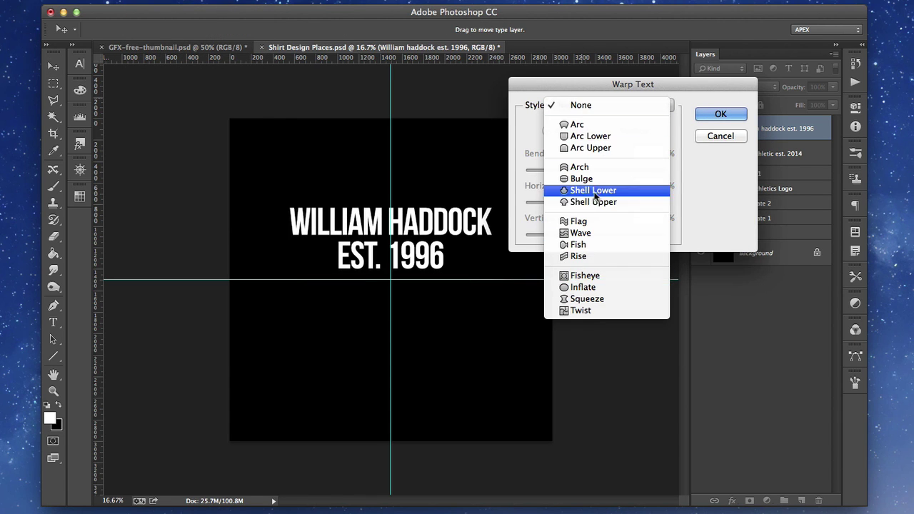
left_click(506, 212)
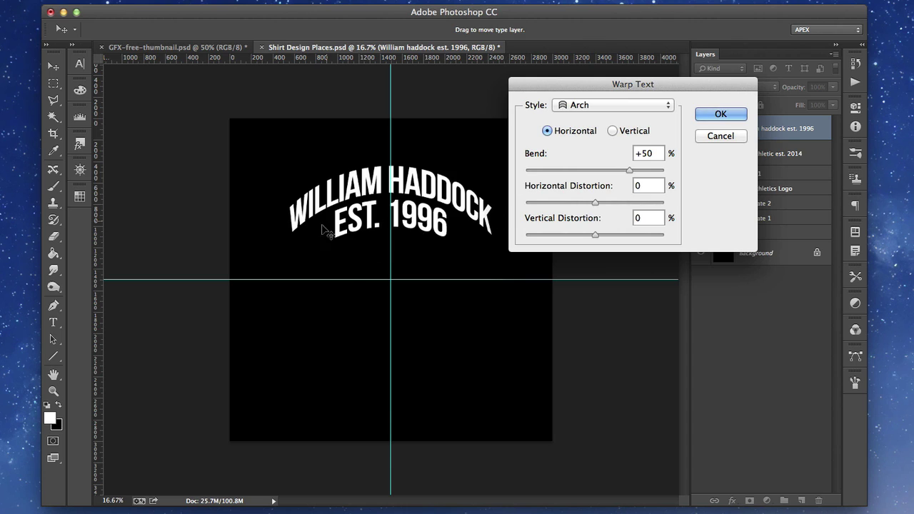
Keep the Arch horizontal, reduce its bend to about +30, and commit the warp.
left_click(624, 170)
left_click_drag(622, 170, 619, 172)
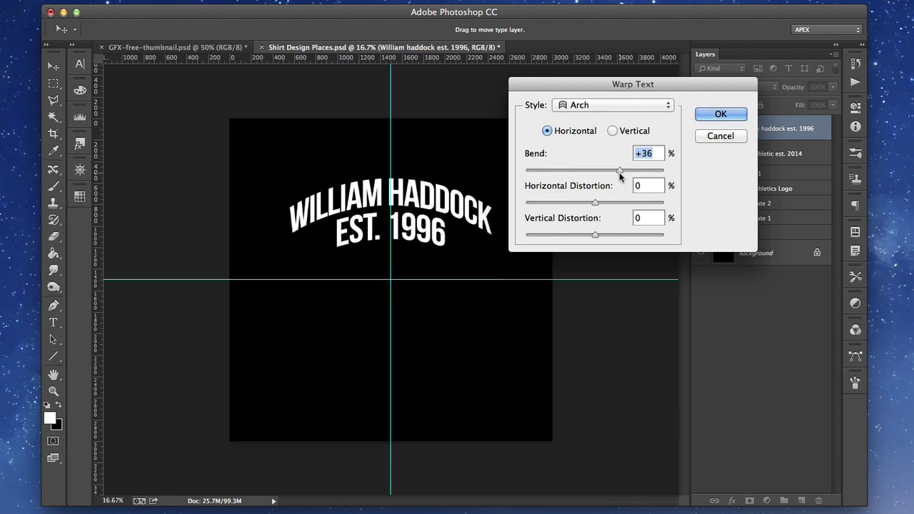
left_click(632, 131)
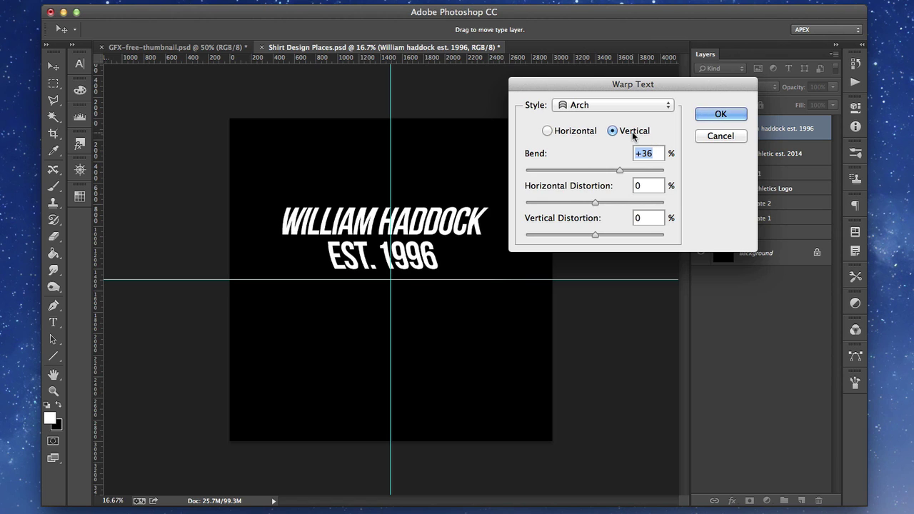
left_click(588, 131)
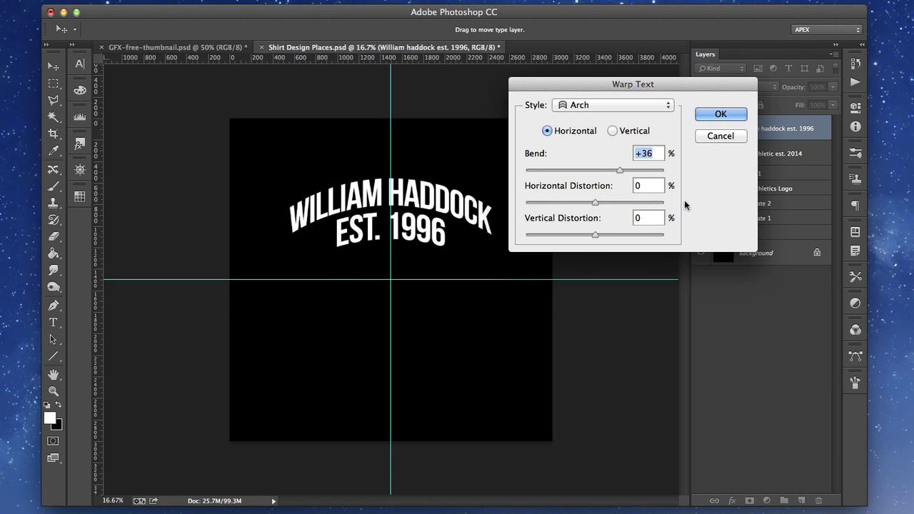
left_click_drag(619, 171, 616, 172)
key("Return")
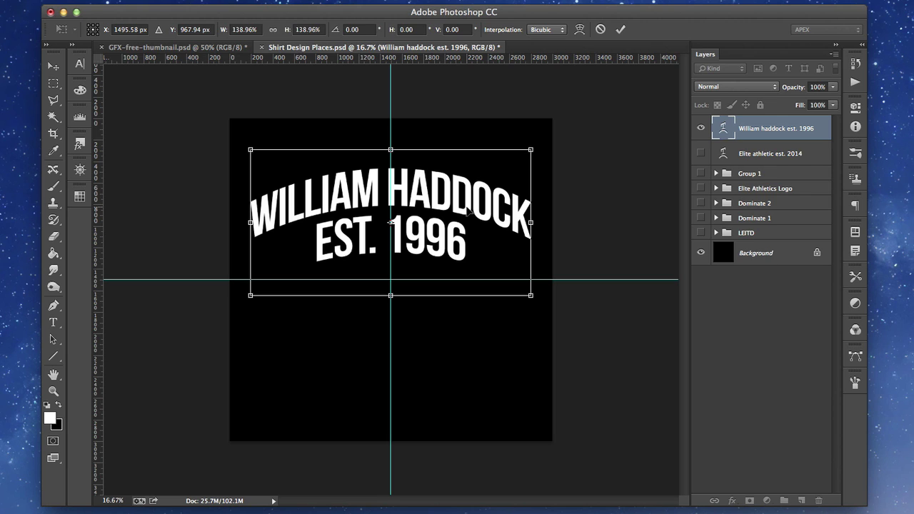
key("Return")
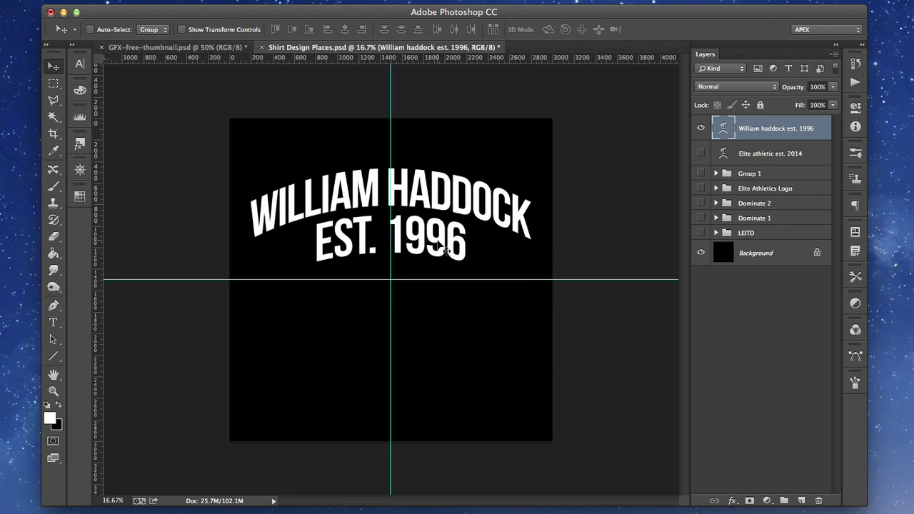
Lower the arched text onto the horizontal guide and compare it with the Elite athletic text.
left_click_drag(468, 214, 467, 238)
left_click(700, 128)
left_click(700, 153)
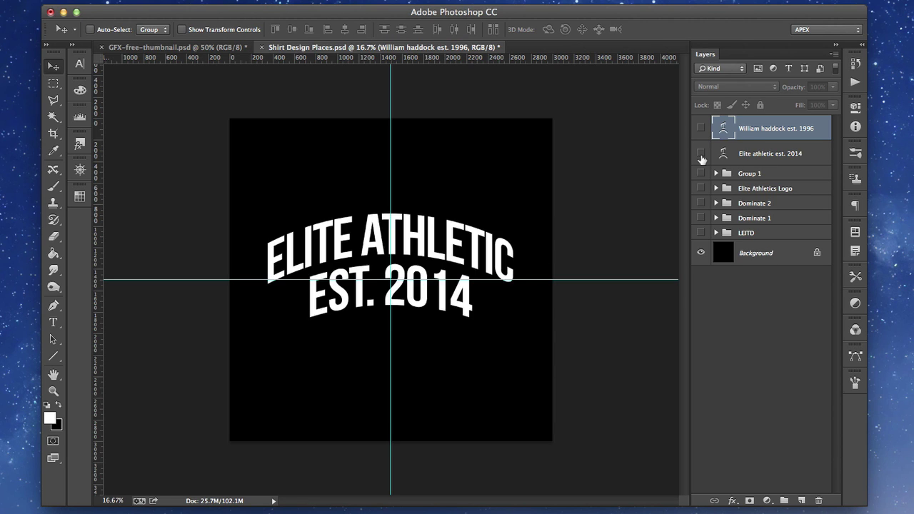
left_click(700, 152)
left_click(700, 128)
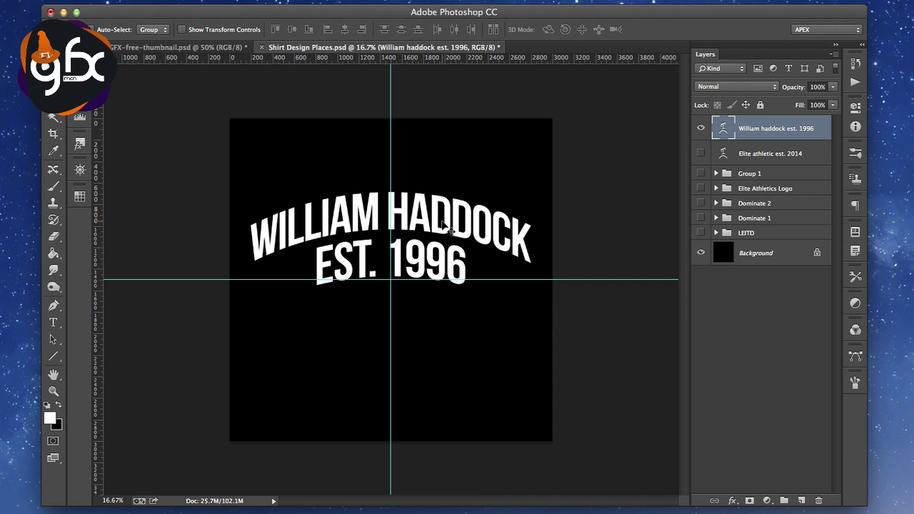
left_click(175, 0)
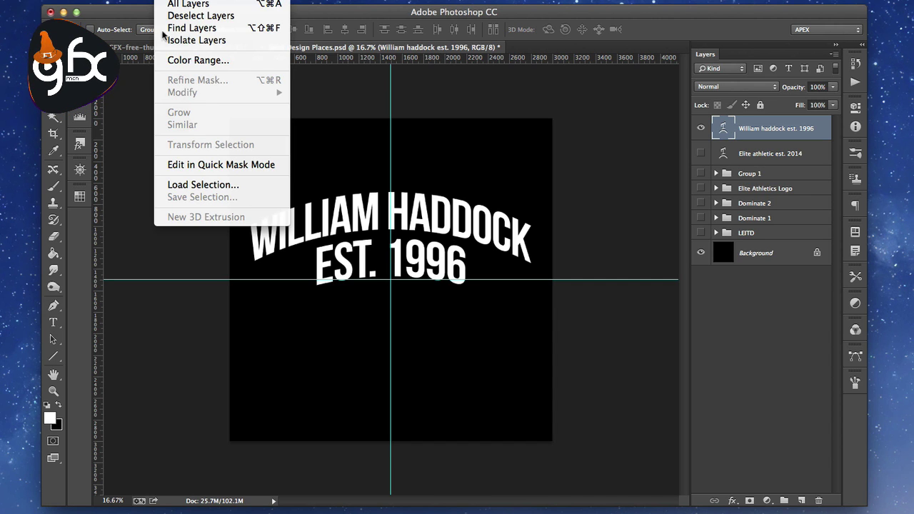
Rewarp the text as Arc Upper with +10 bend, +54 horizontal and -15 vertical distortion.
mouse_move(143, 1)
left_click(161, 99)
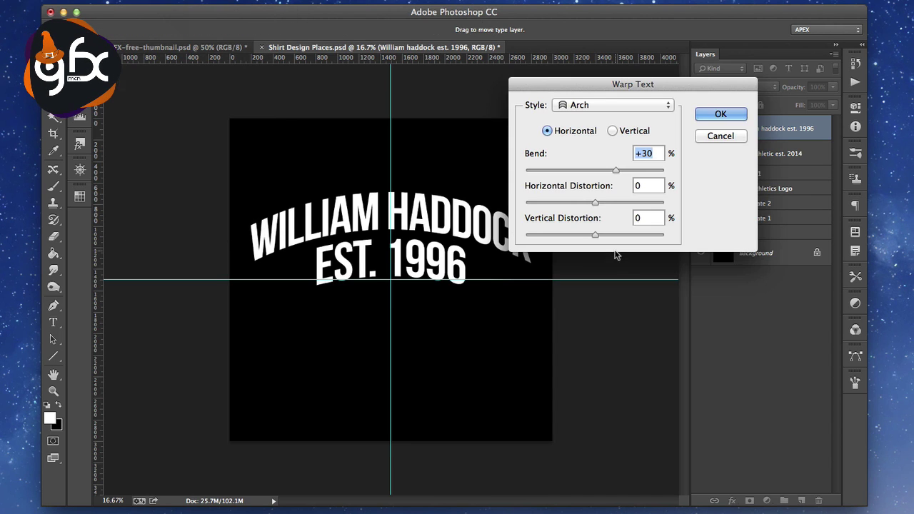
left_click(593, 108)
left_click(591, 86)
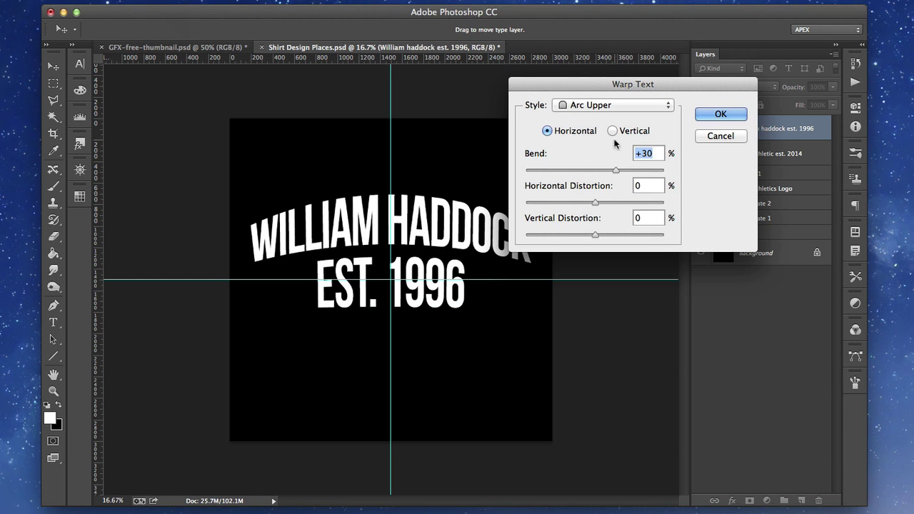
left_click_drag(619, 171, 616, 200)
left_click(632, 202)
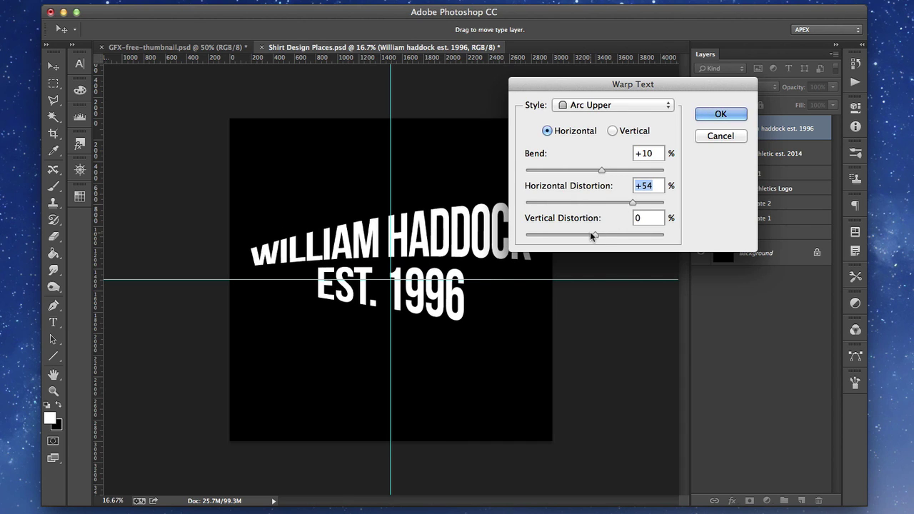
left_click(591, 235)
left_click_drag(604, 232, 580, 242)
Preview the Arch, Bulge, Arc and Flag warp styles on the text.
left_click(668, 105)
left_click(610, 125)
left_click(607, 107)
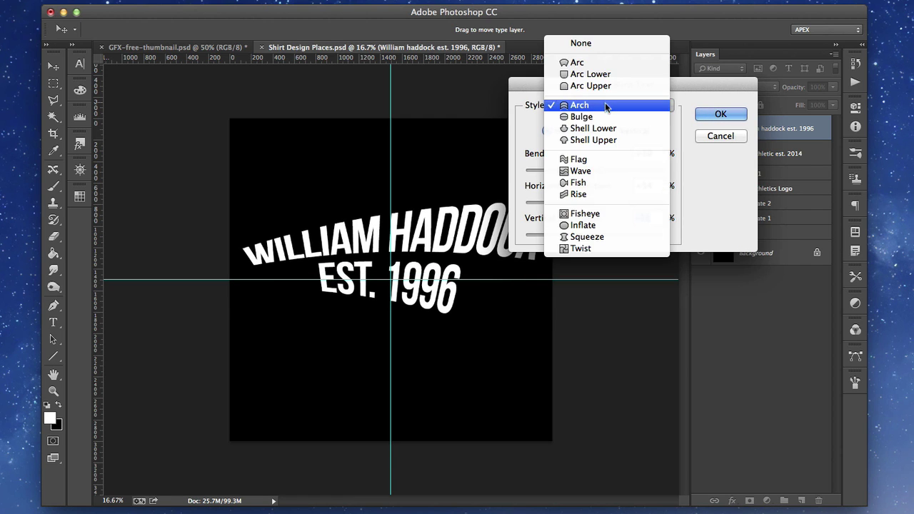
left_click(606, 117)
left_click(605, 109)
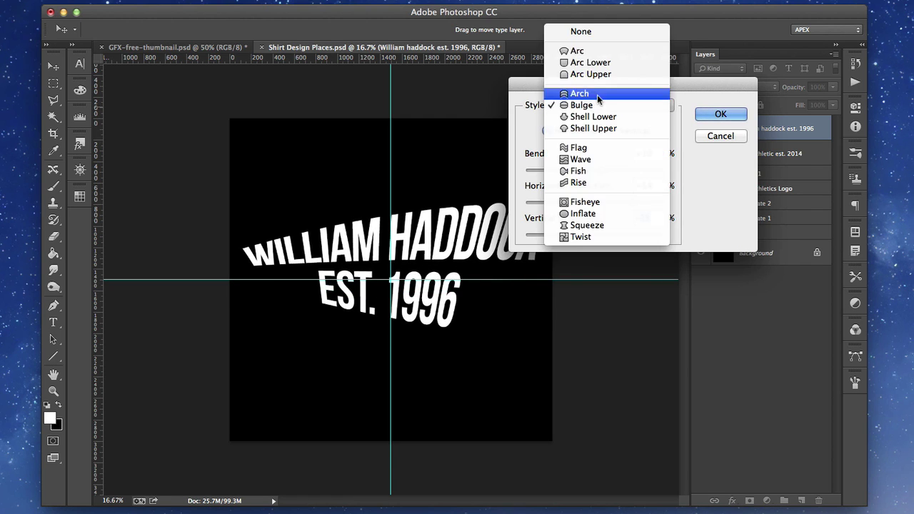
left_click(593, 52)
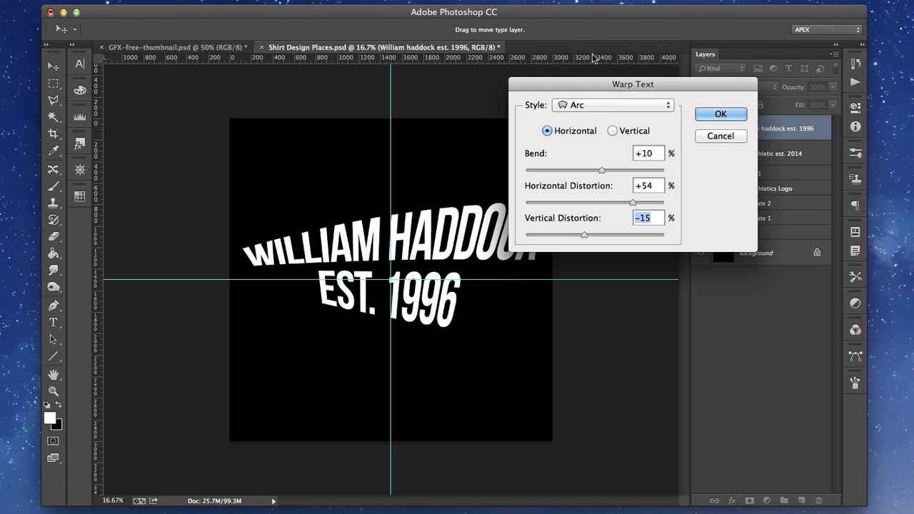
left_click(604, 109)
left_click(594, 203)
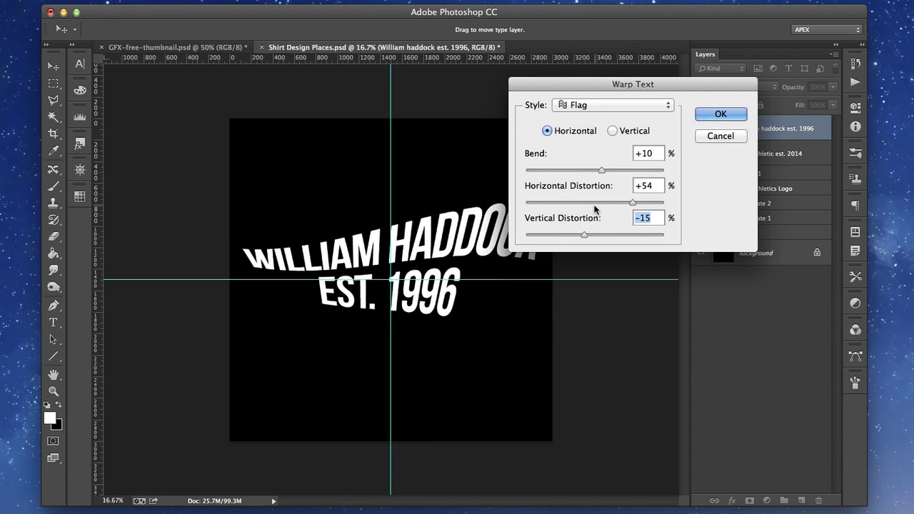
Try Fisheye and Squeeze, then apply the Inflate warp style.
left_click(577, 106)
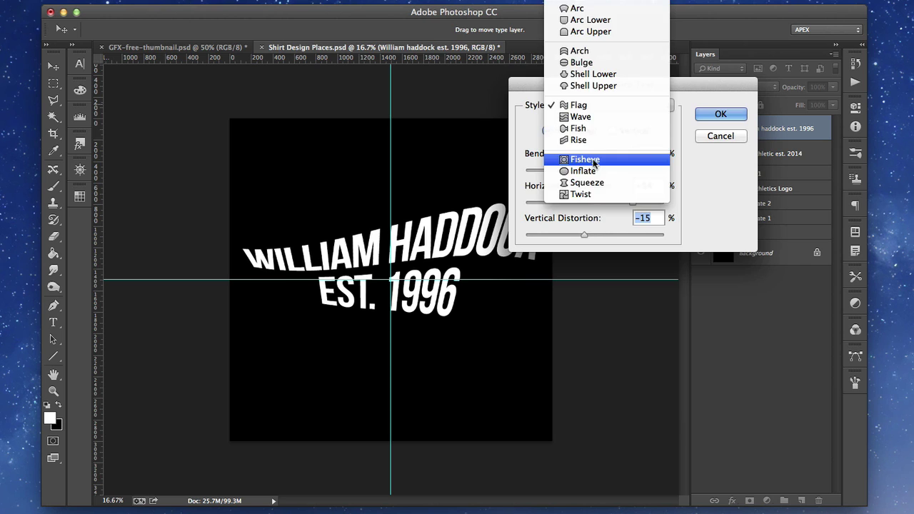
left_click(595, 160)
left_click(604, 111)
left_click(593, 120)
left_click(590, 112)
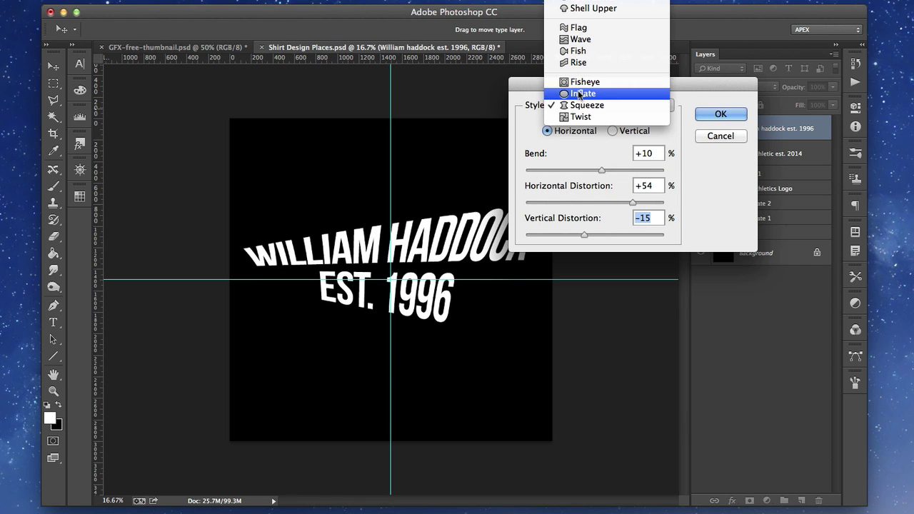
left_click(580, 93)
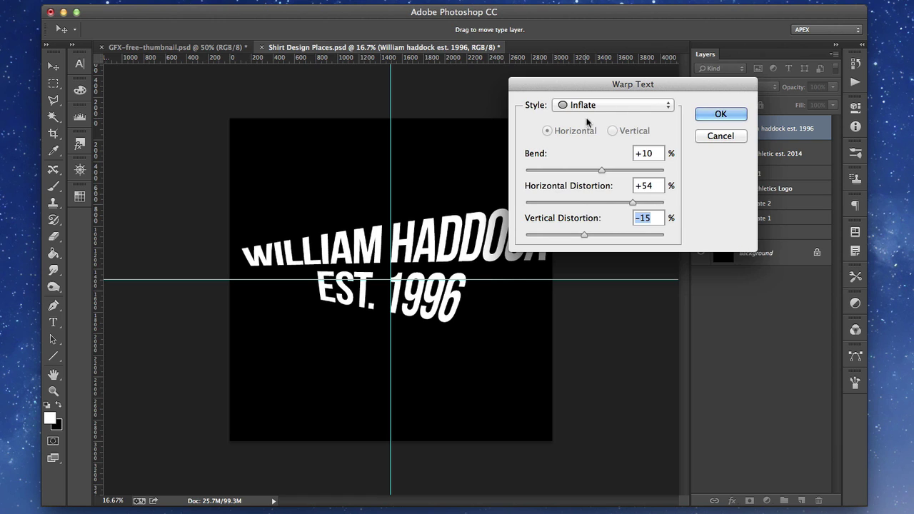
left_click(707, 114)
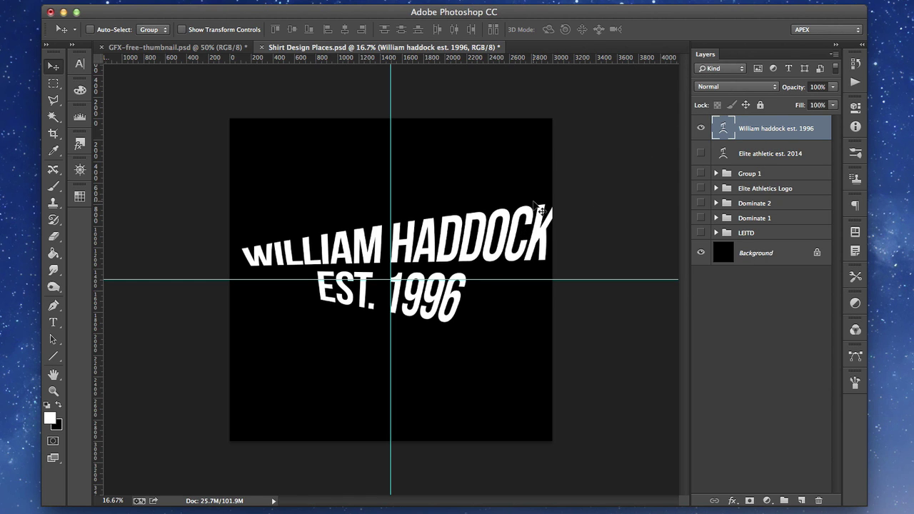
Drag the warped text left and down, then nudge it right so the name sits above the horizontal guide.
mouse_move(540, 209)
left_mouse_down()
mouse_move(461, 212)
mouse_move(512, 220)
mouse_move(500, 229)
mouse_move(527, 218)
left_mouse_up()
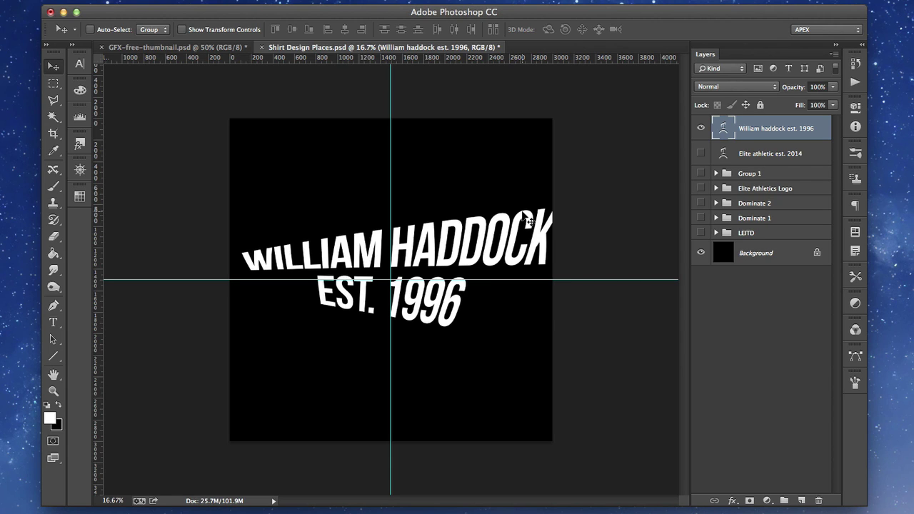
left_click_drag(505, 231, 472, 259)
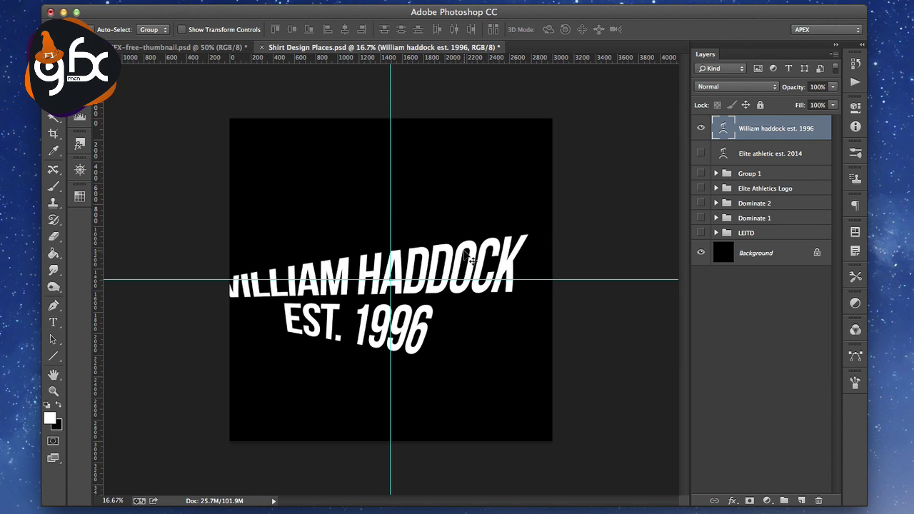
left_click_drag(516, 232, 521, 236)
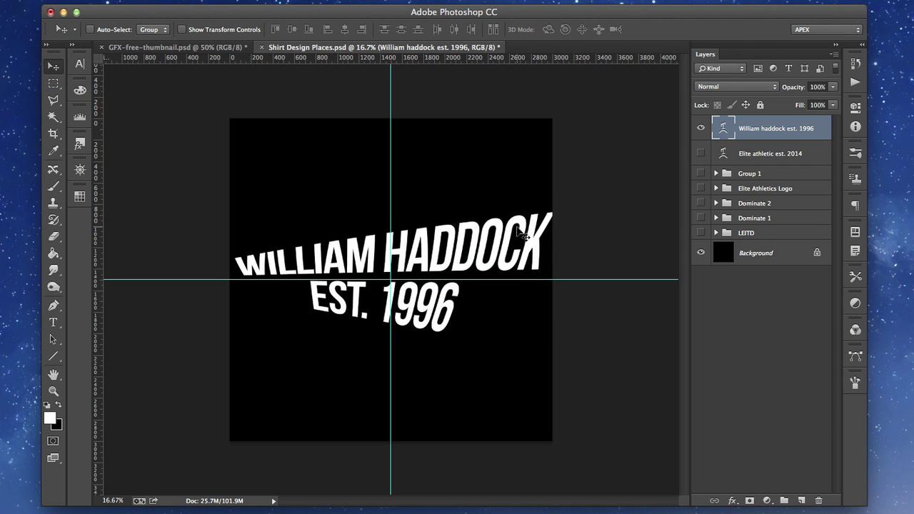